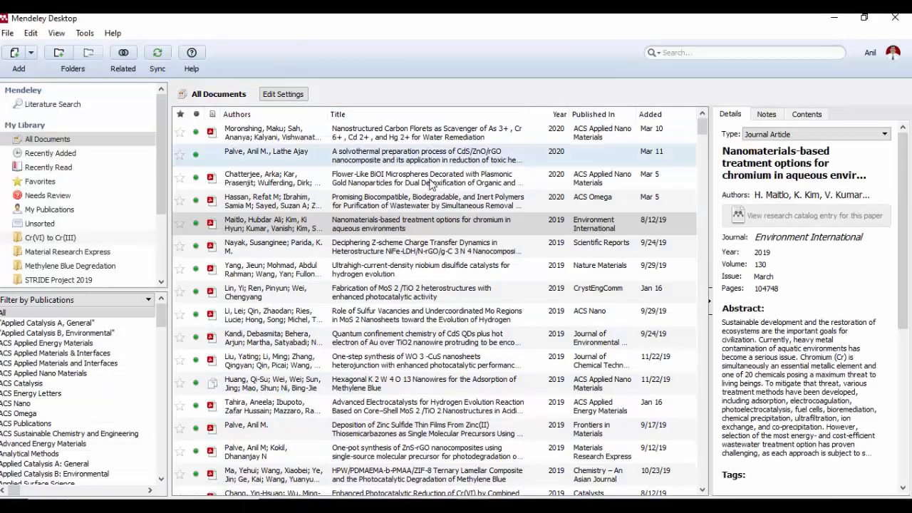
Step: View the PDF of "Nanomaterials-based treatment options for chromium in aqueous environments", close it, and filter the library by ACS Nano
click(389, 230)
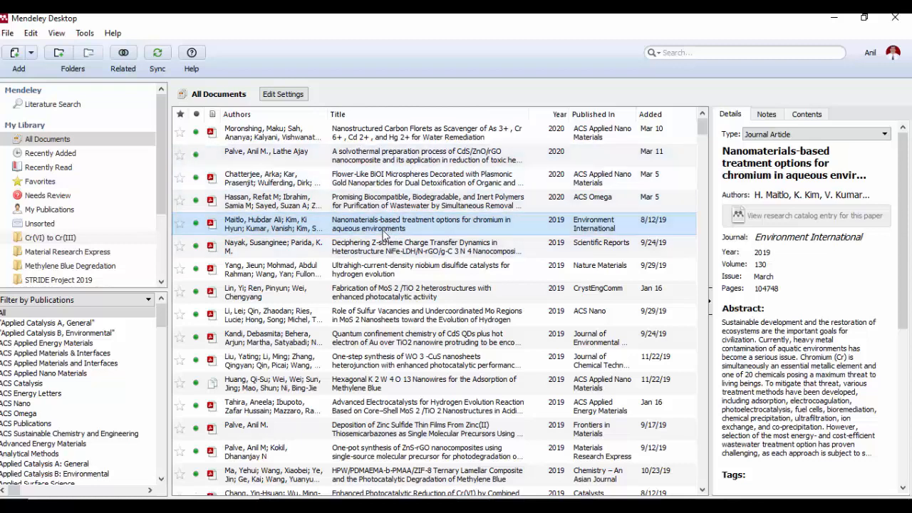
double_click(375, 227)
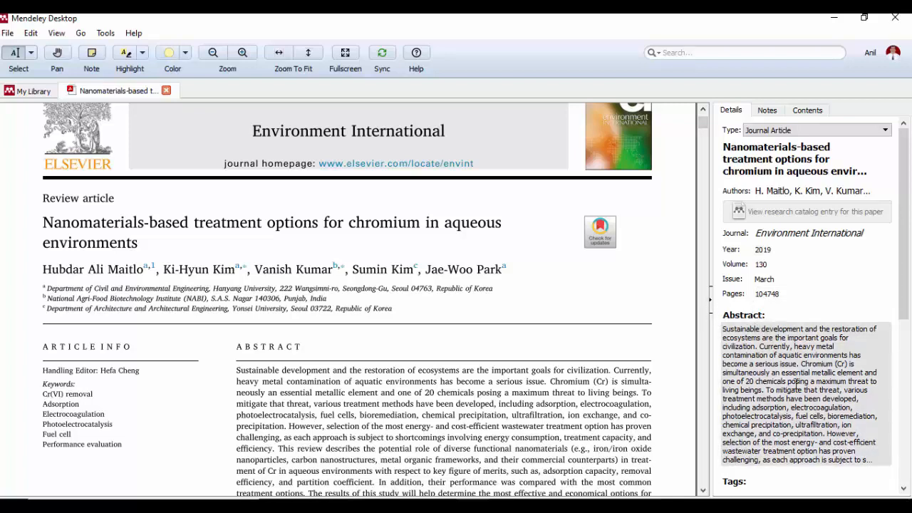
key(ctrl+w)
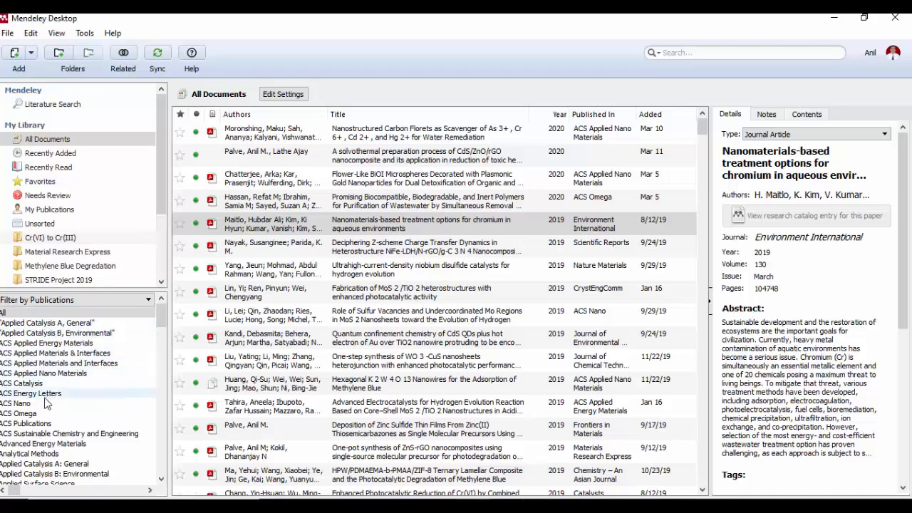
click(24, 406)
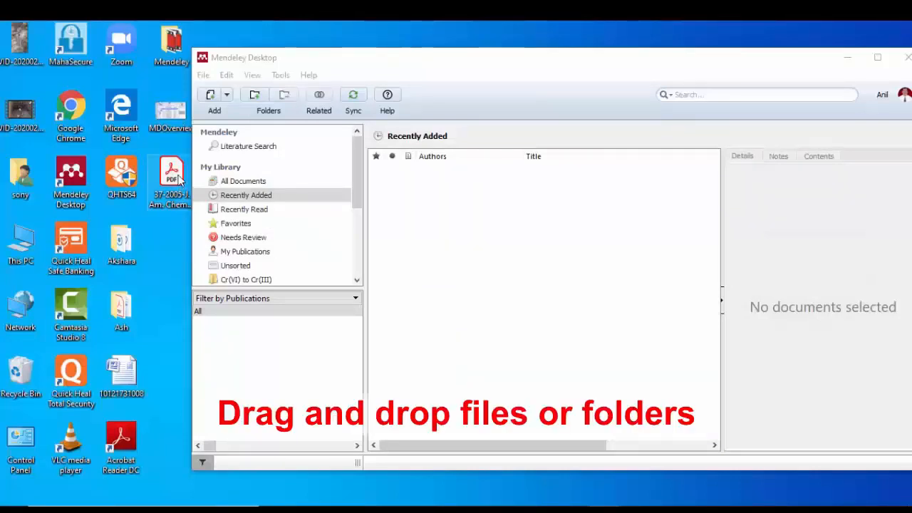
Step: Import the 37-2005-J. Am. Chem. Soc. PDF from the Desktop into the Mendeley library
drag(180, 181, 419, 197)
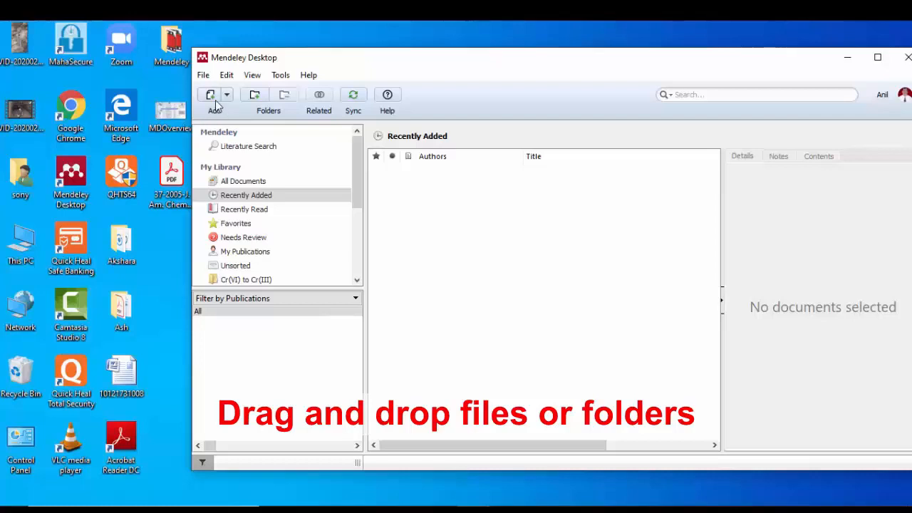
click(211, 95)
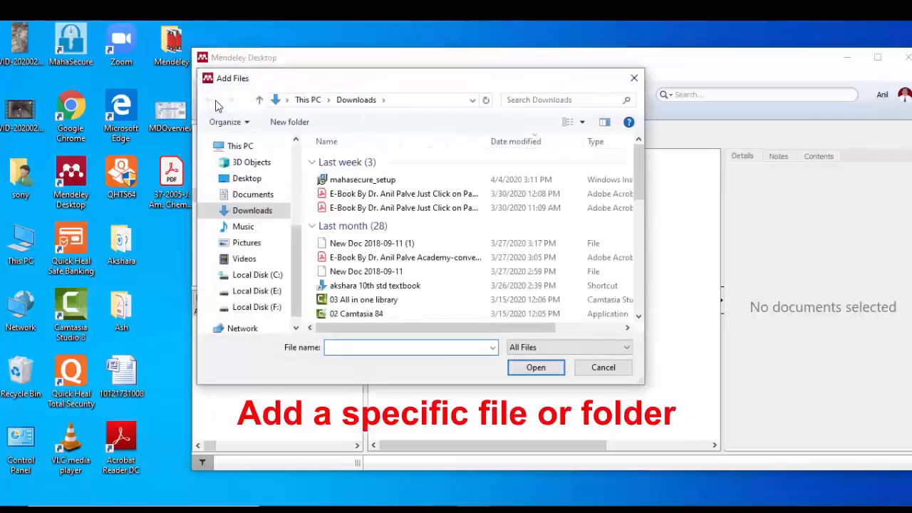
click(249, 178)
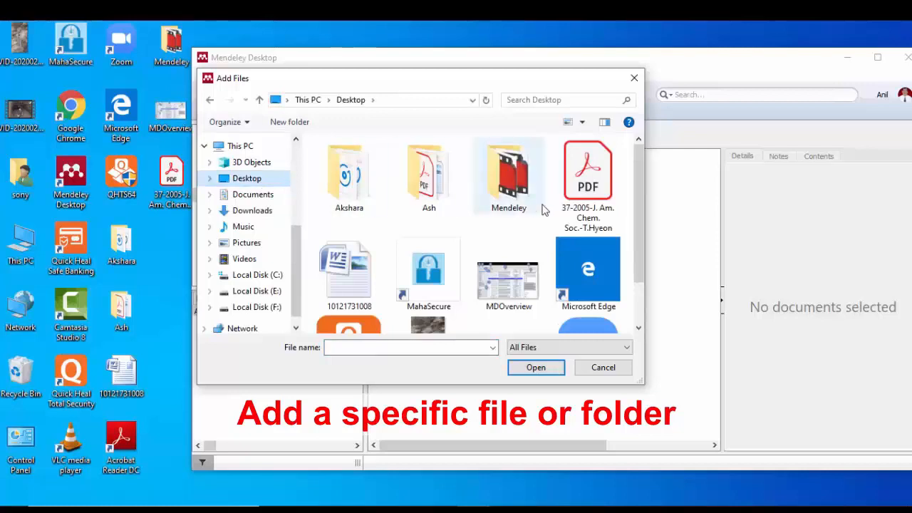
click(587, 182)
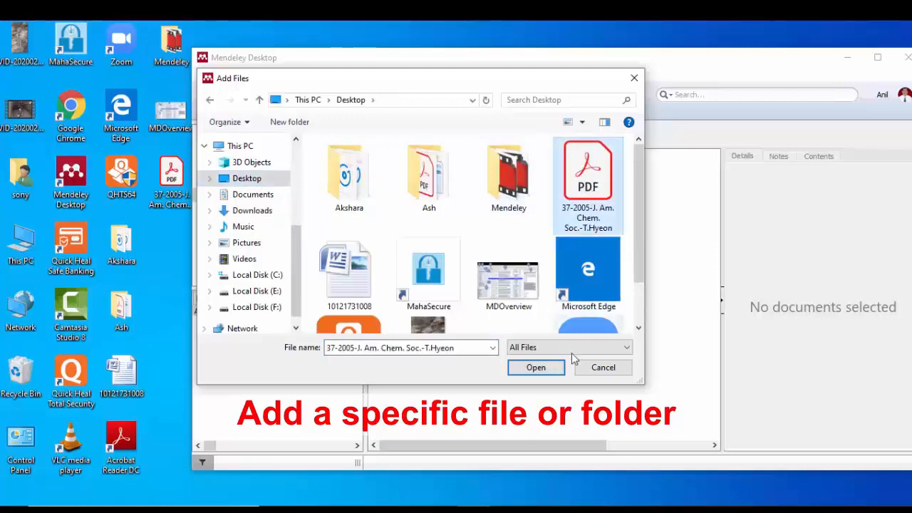
click(536, 368)
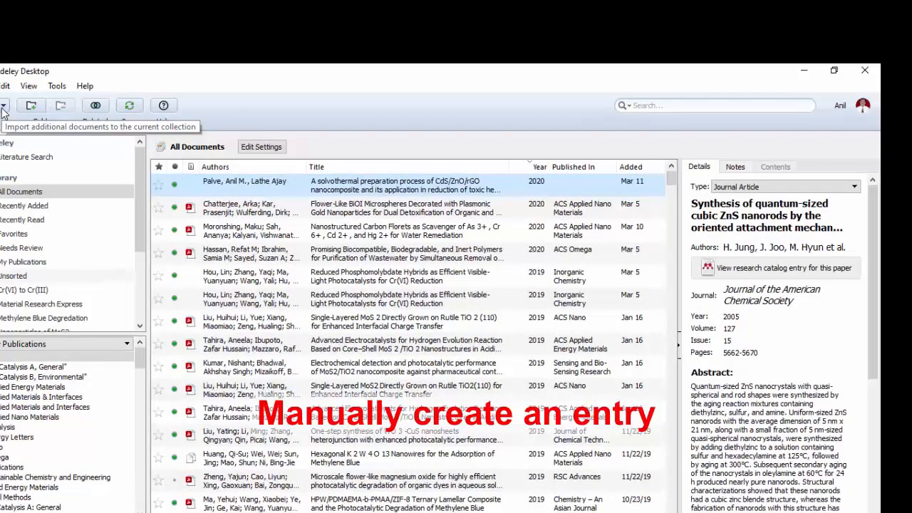
Step: Examine the title, authors, journal and year fields of a blank manual journal article entry, and cancel the entry
click(3, 107)
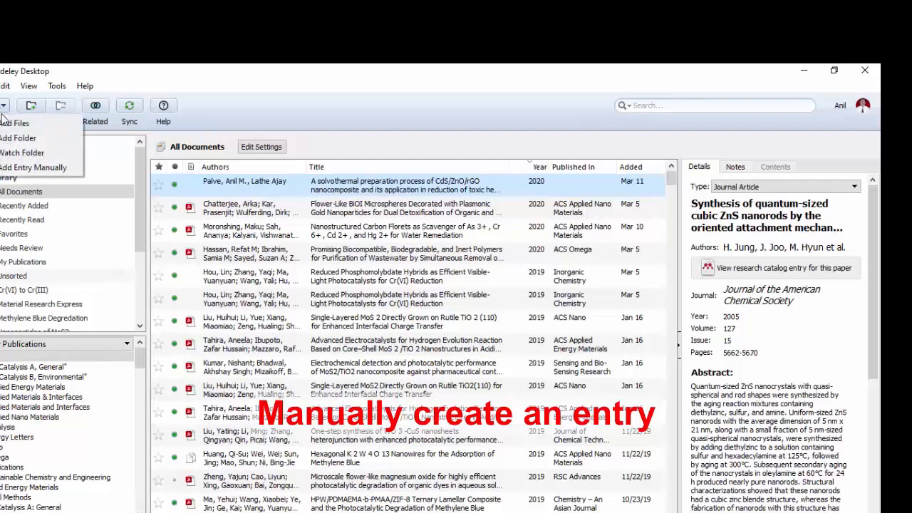
click(8, 171)
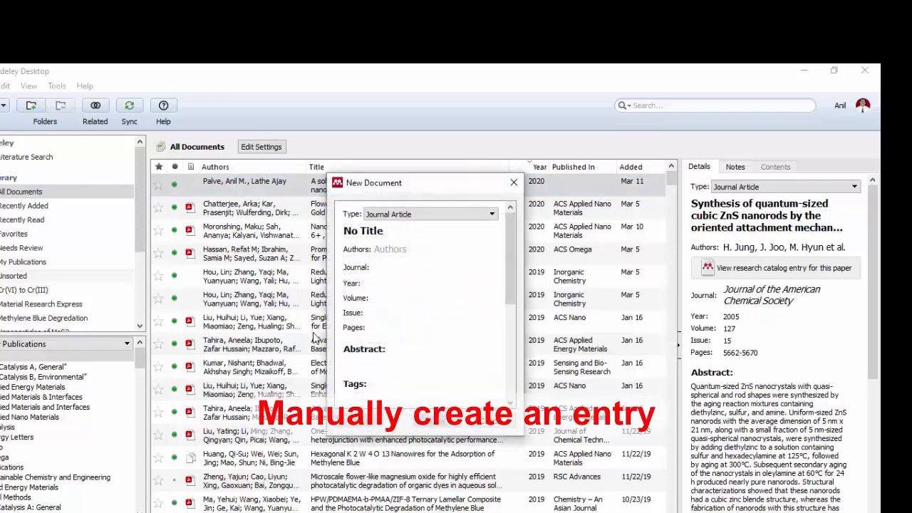
click(369, 235)
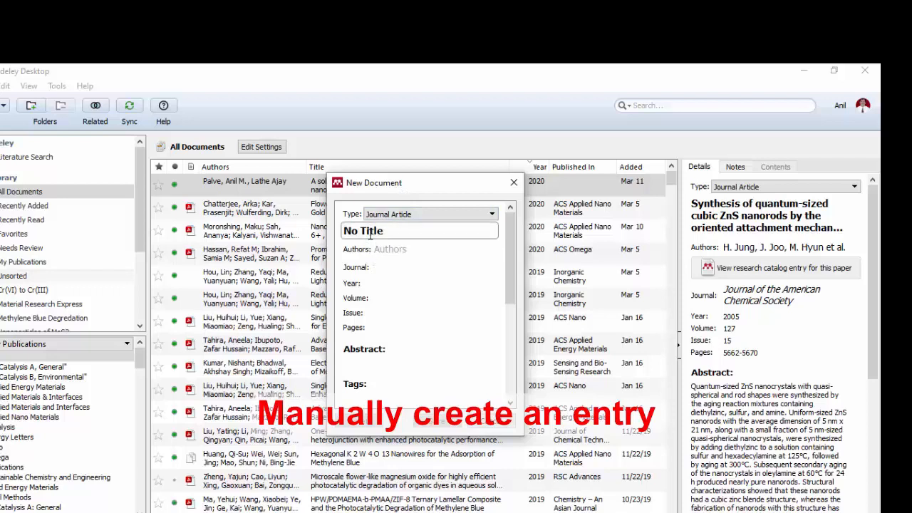
click(384, 250)
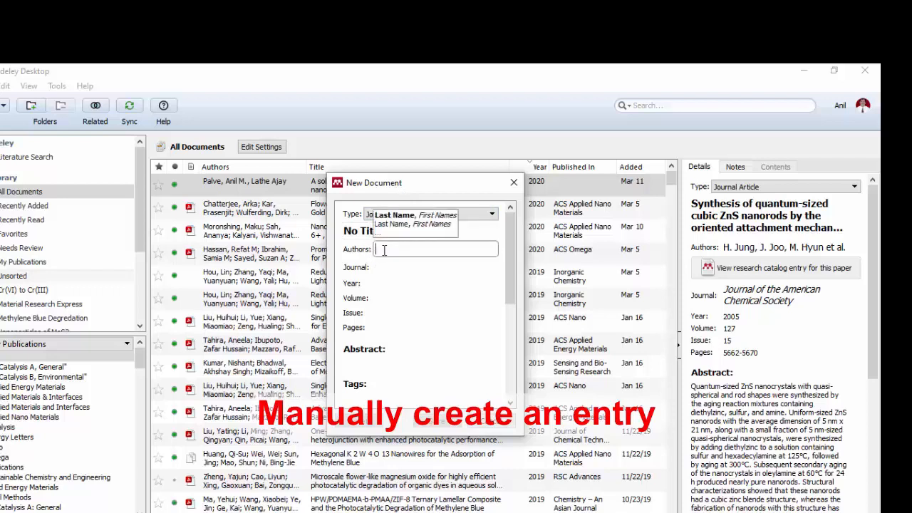
click(378, 267)
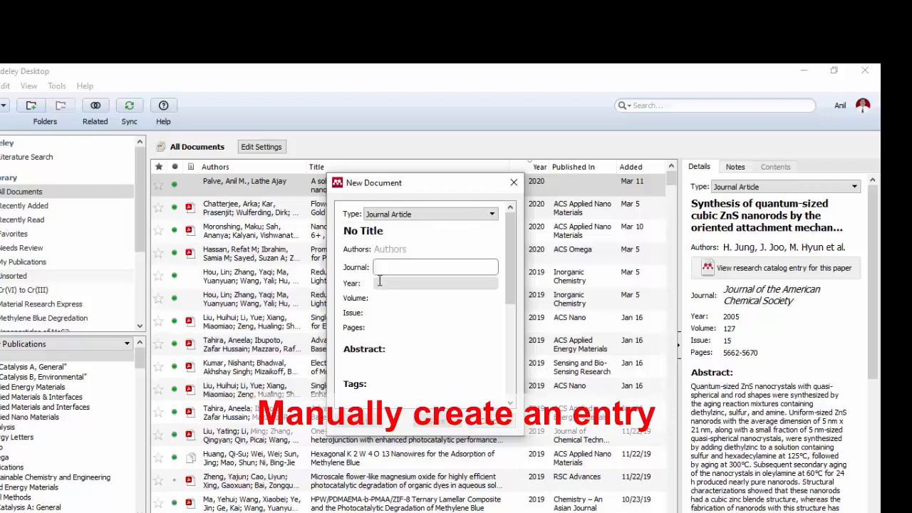
click(379, 283)
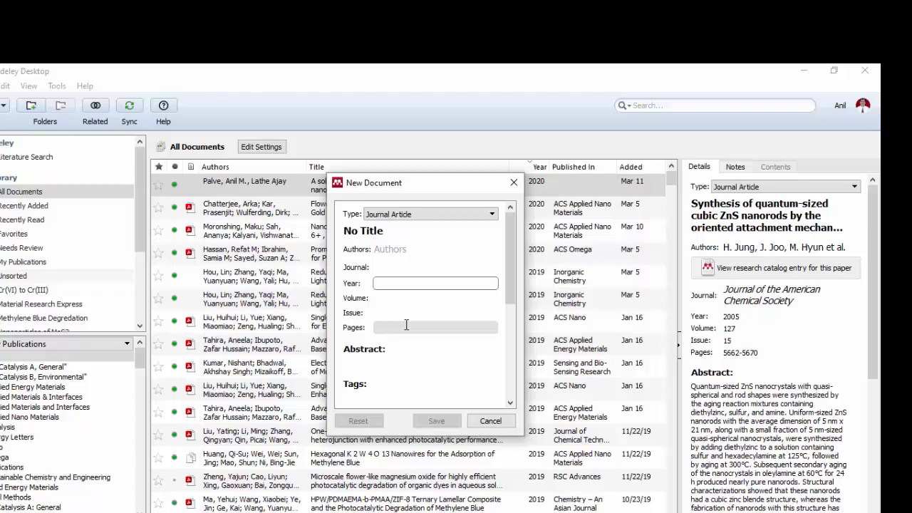
click(490, 421)
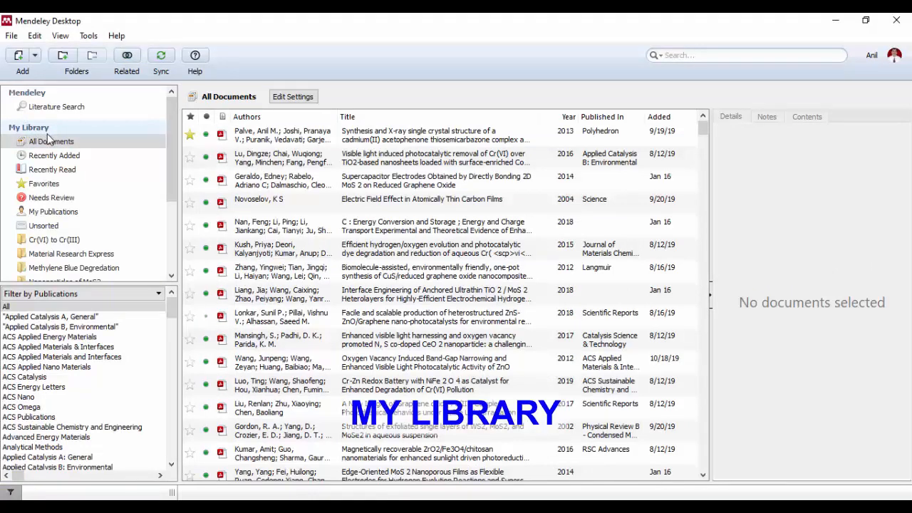
Step: Browse the research papers listed under All Documents in My Library
click(50, 139)
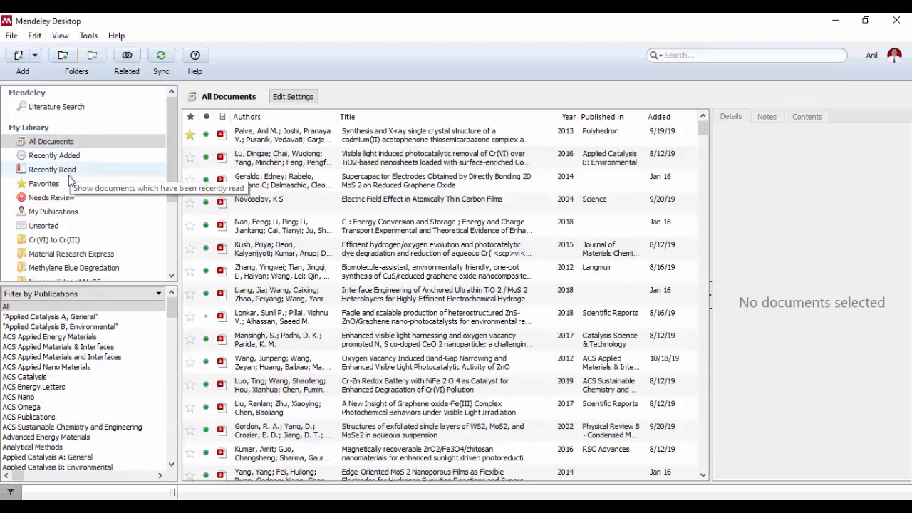
click(47, 146)
scroll(404, 213, down, 6)
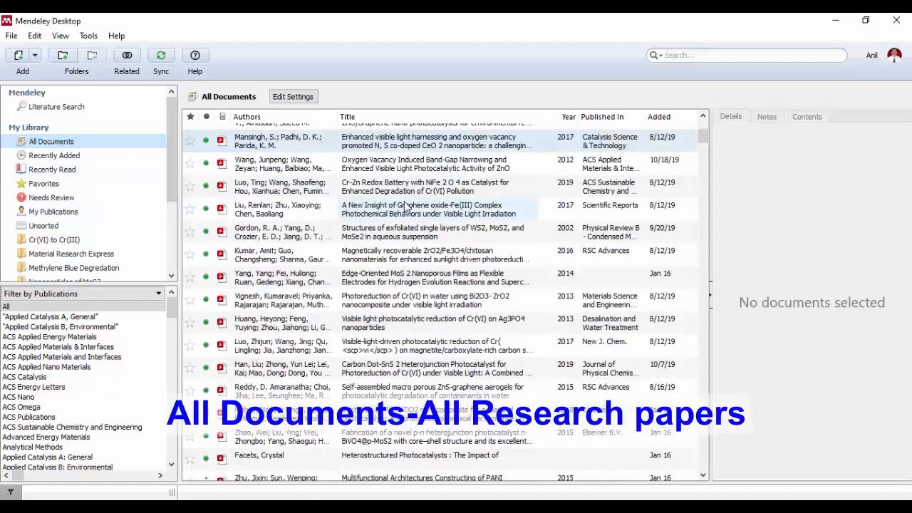
scroll(404, 214, down, 3)
scroll(404, 213, up, 10)
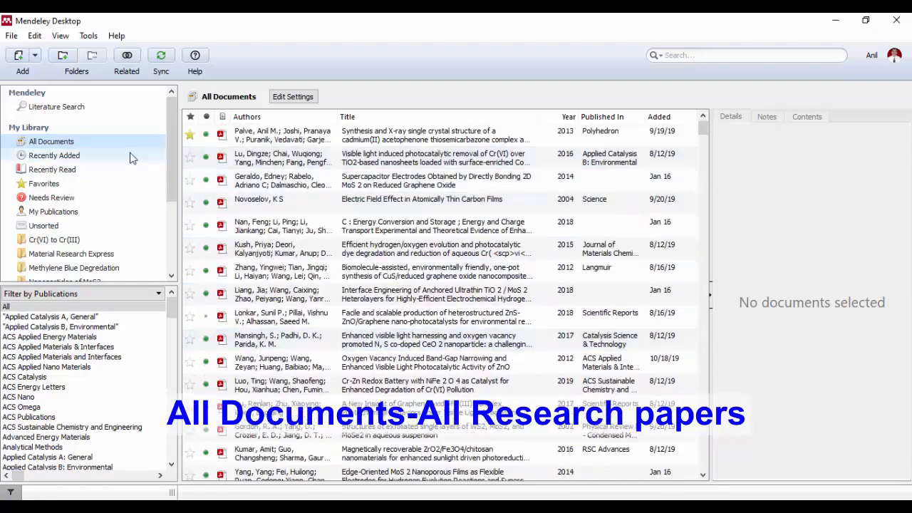
Step: View the Recently Added, Recently Read, Favorites and My Publications collections and the Material Research Express folder
click(69, 160)
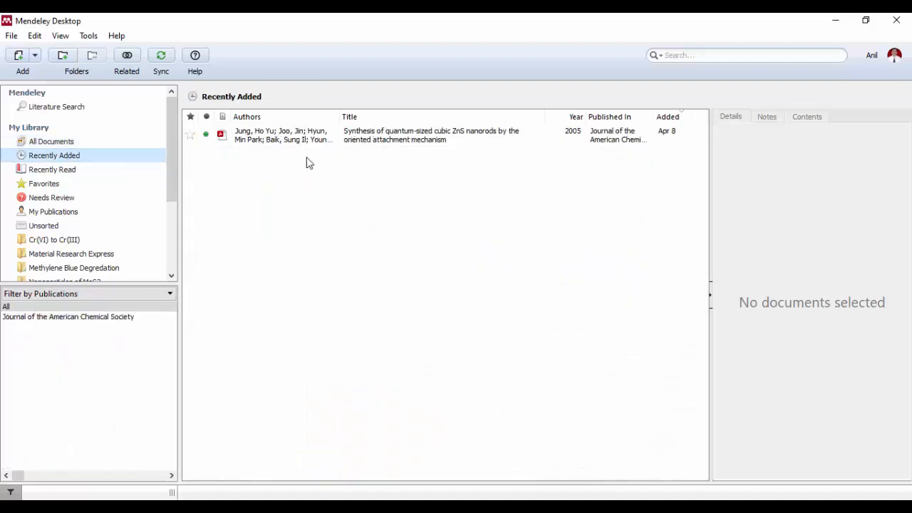
click(70, 172)
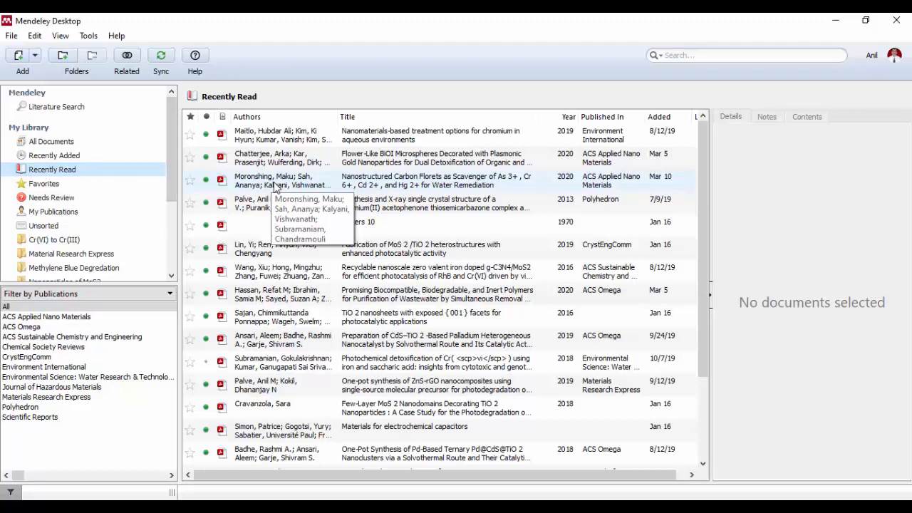
click(49, 185)
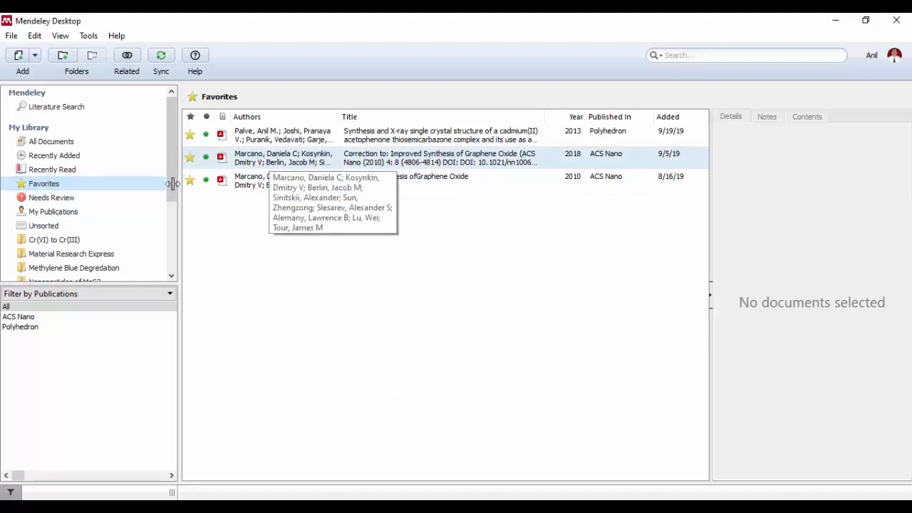
click(62, 215)
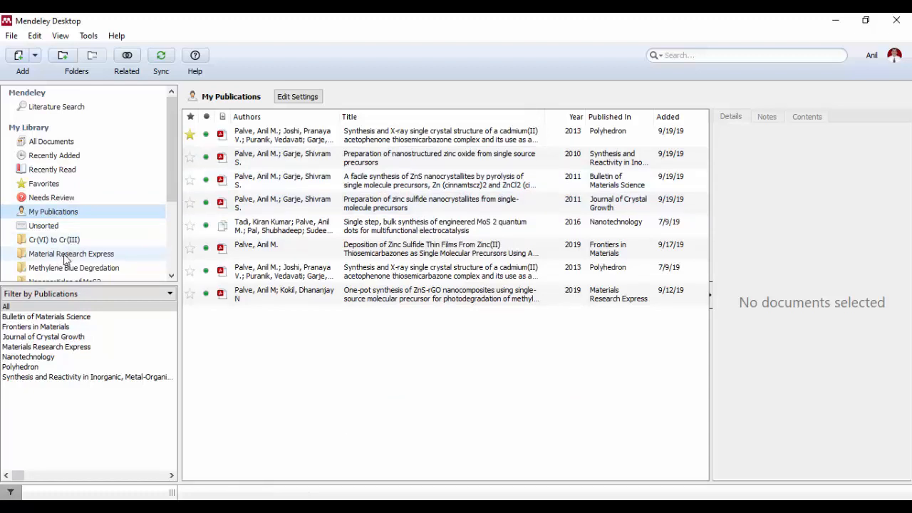
click(65, 255)
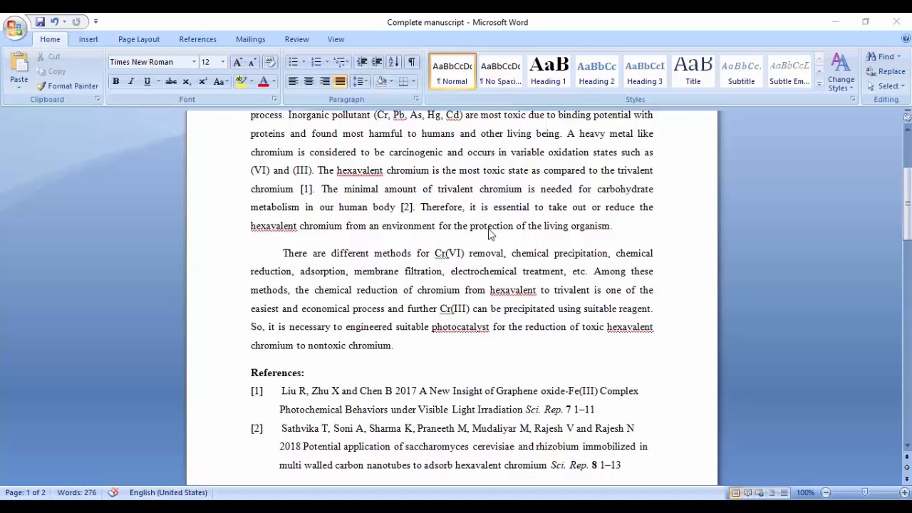
Step: In Word, cite the Mendeley paper on "Enhanced visible light harnessing and oxygen vacancy promoted N, S co-doped CeO2" after the paragraph ending "nontoxic chromium"
click(197, 39)
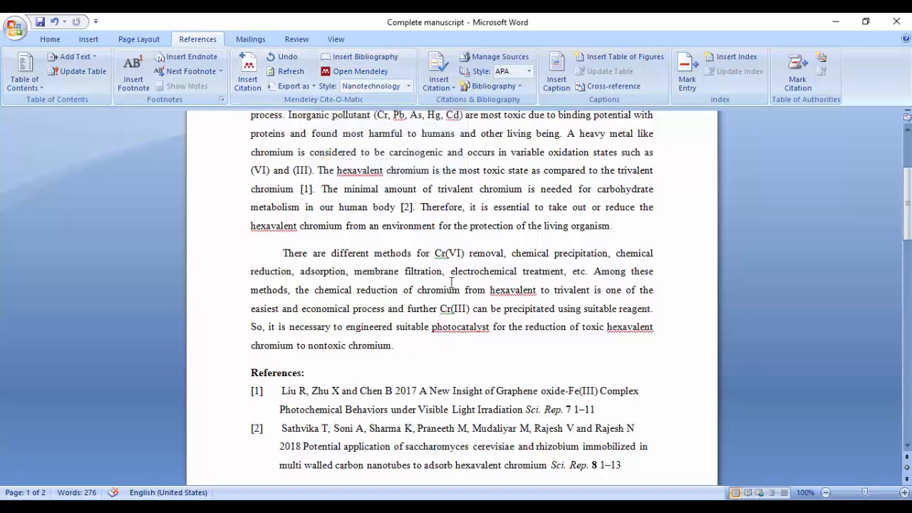
scroll(371, 292, down, 2)
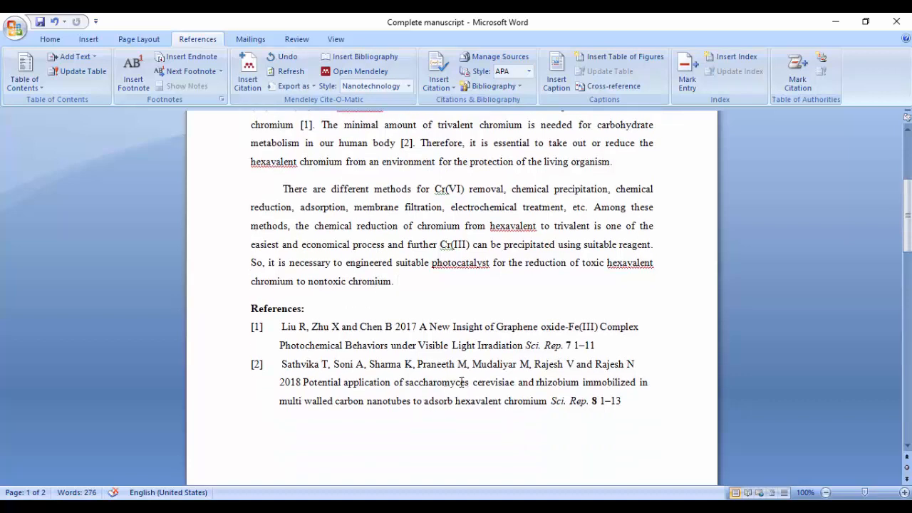
scroll(461, 382, up, 1)
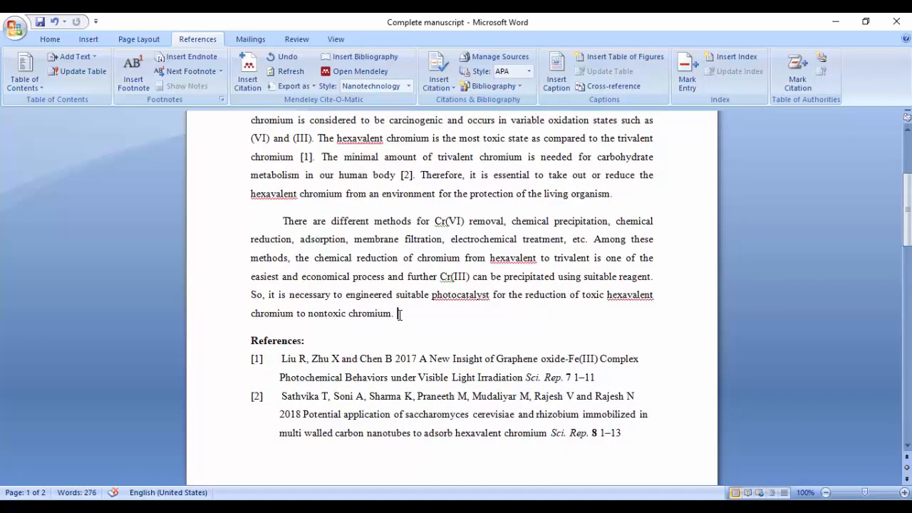
click(250, 80)
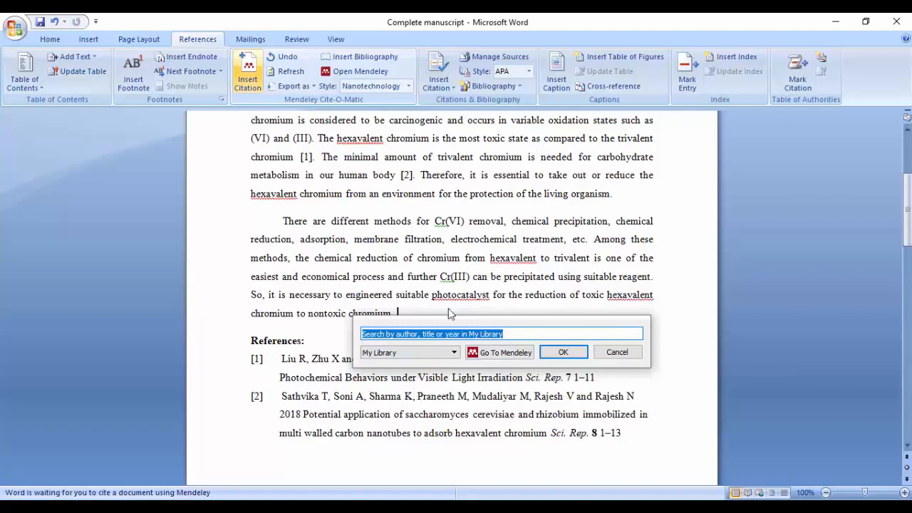
click(499, 356)
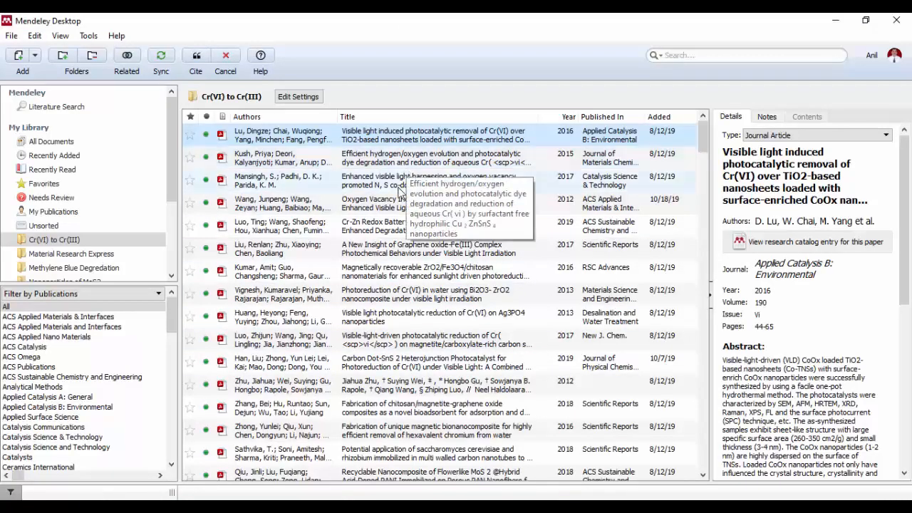
click(385, 183)
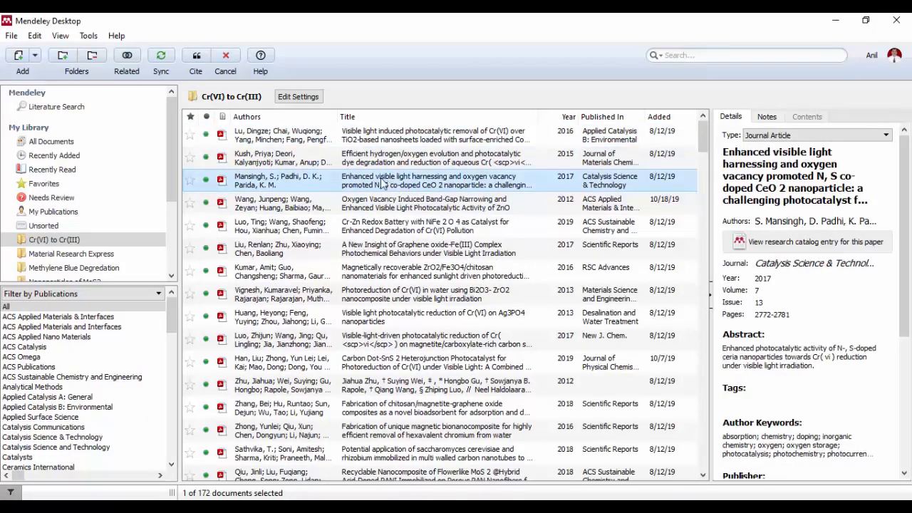
click(203, 64)
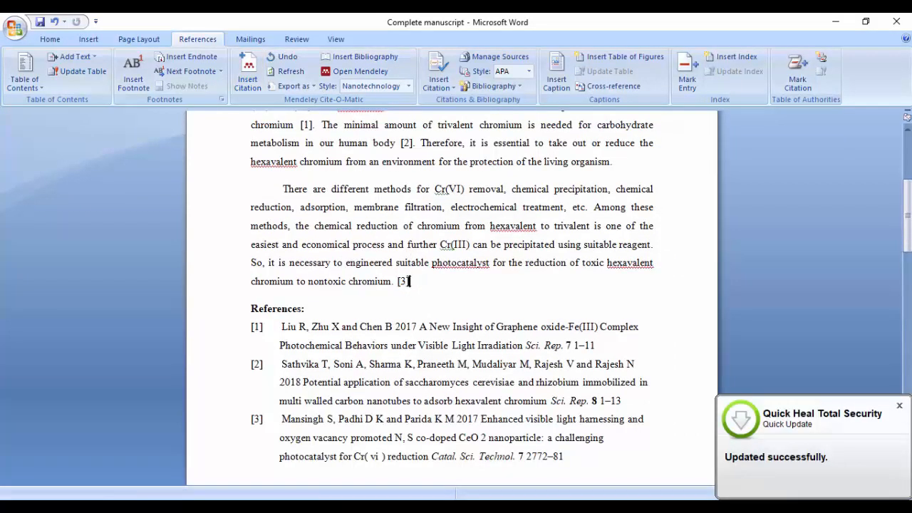
Step: Change the manuscript's Mendeley citation style to American Political Science Association and review the reformatted citations and references
click(373, 87)
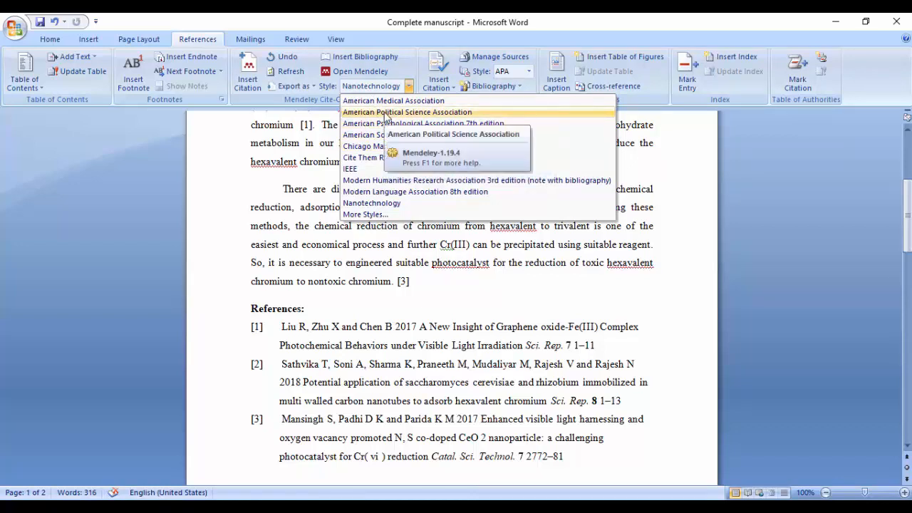
click(385, 112)
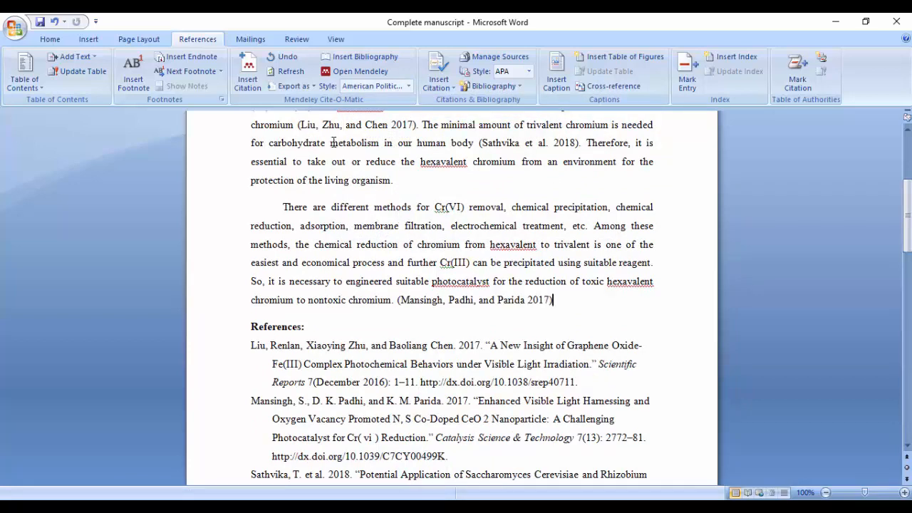
scroll(332, 143, up, 1)
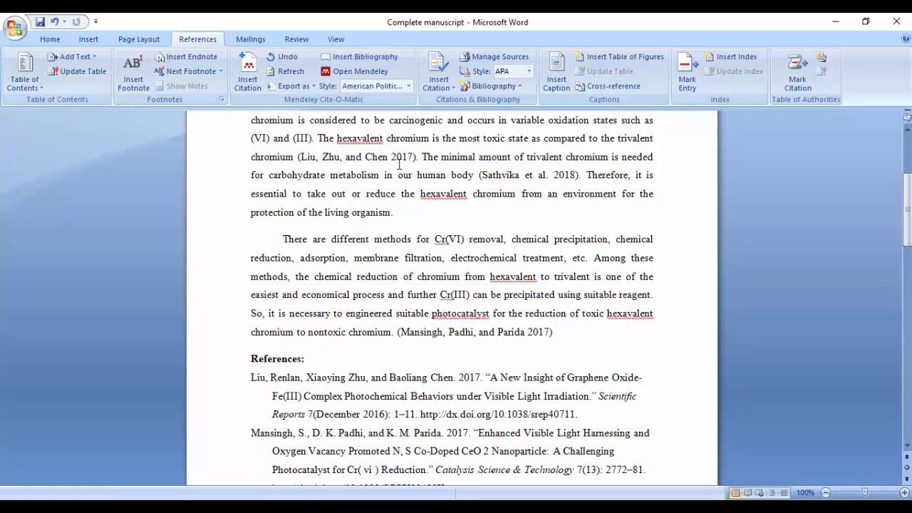
scroll(313, 285, down, 4)
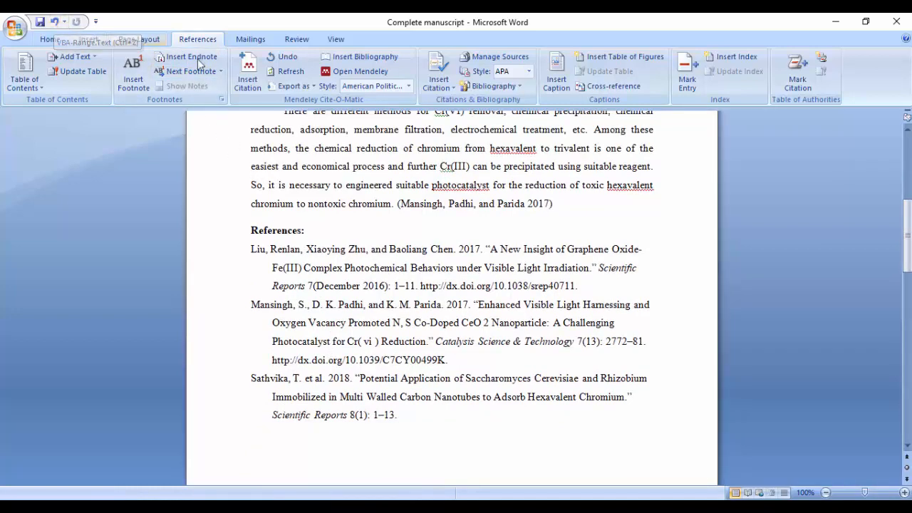
Step: Apply the Nature citation style to the manuscript from Mendeley's full list of installed styles and review the in-text citations and references
click(367, 87)
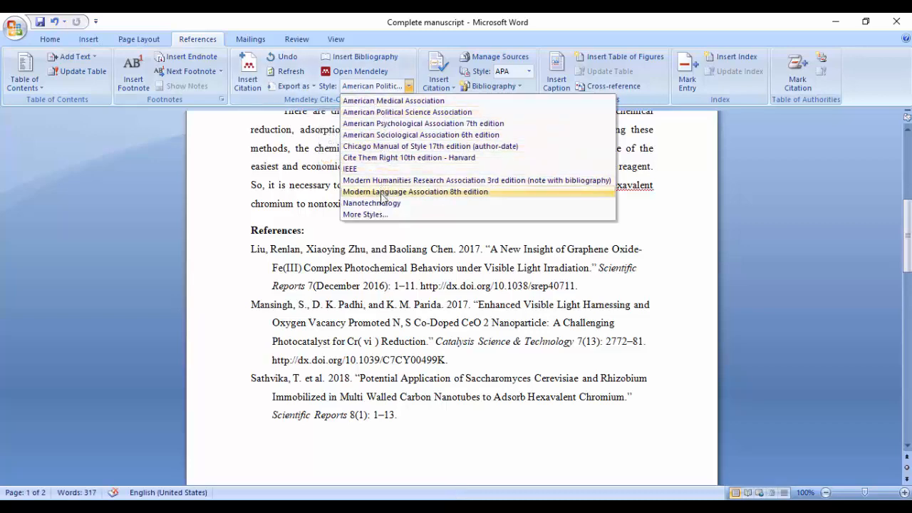
click(364, 214)
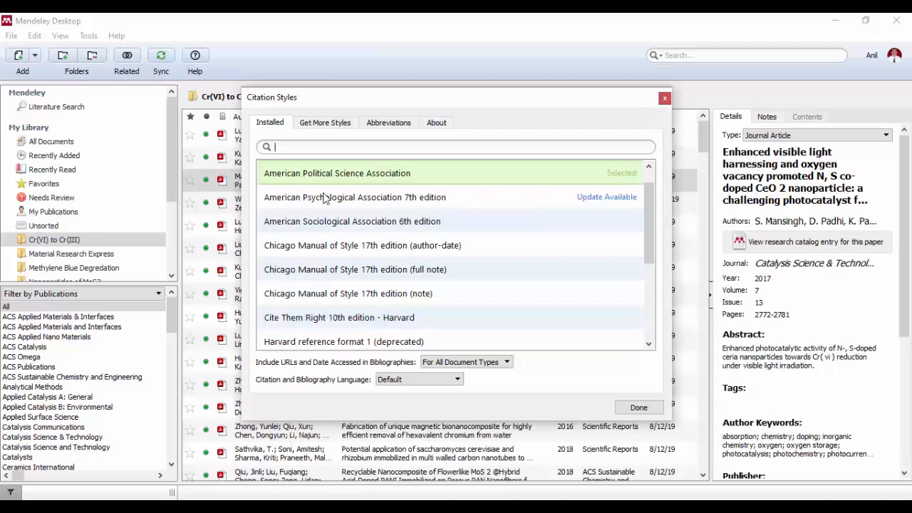
scroll(402, 304, down, 1)
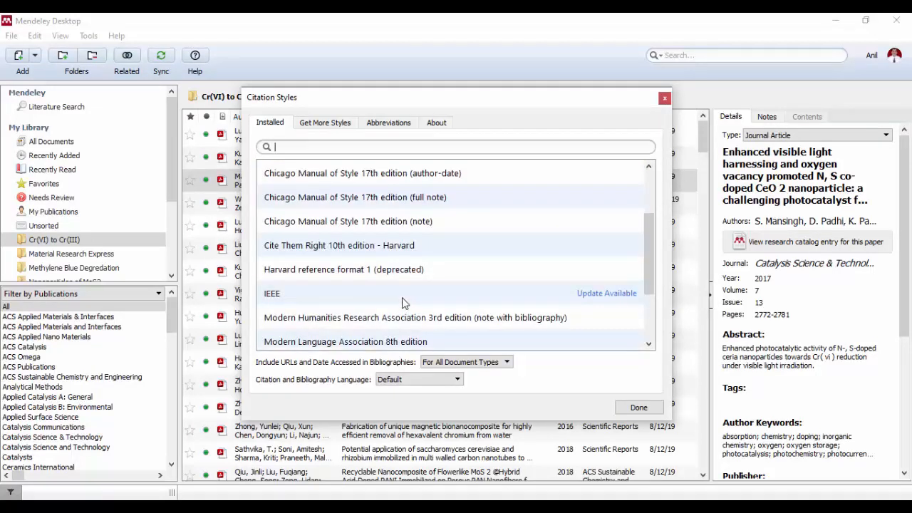
scroll(402, 303, down, 2)
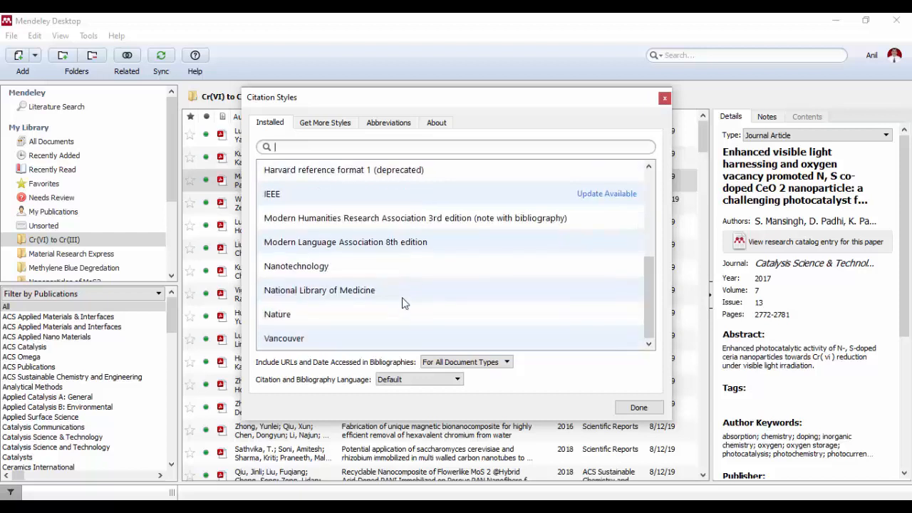
click(292, 316)
click(611, 320)
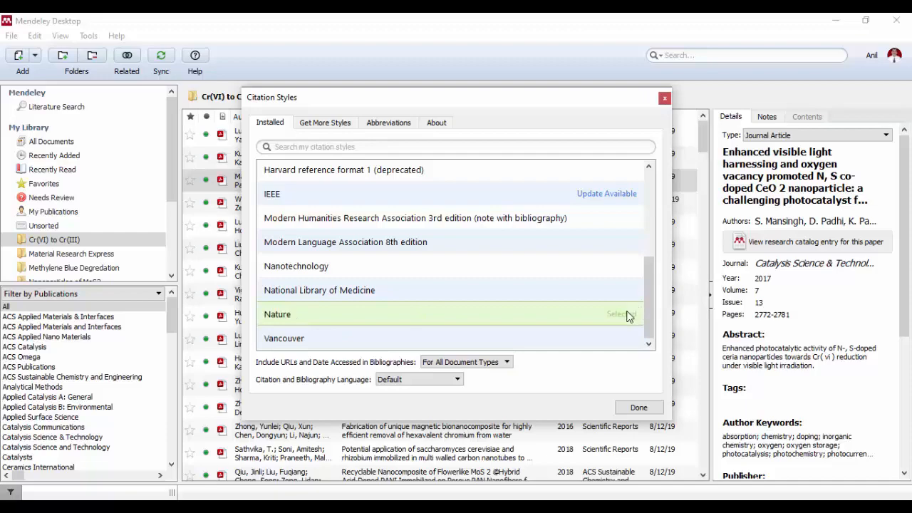
click(639, 407)
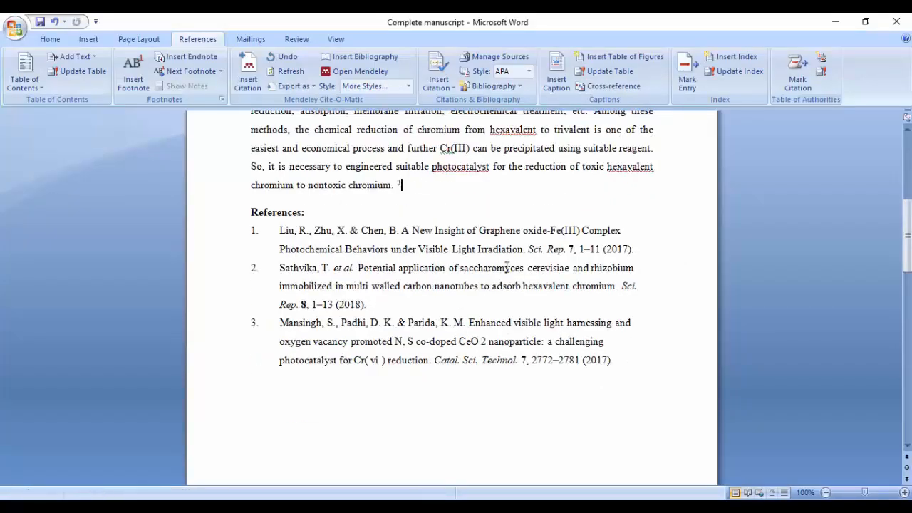
scroll(498, 246, up, 3)
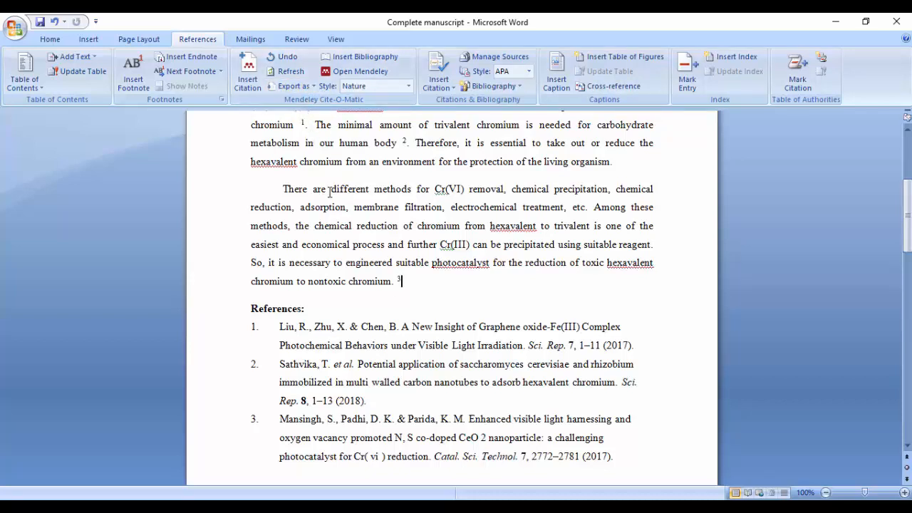
scroll(329, 191, up, 1)
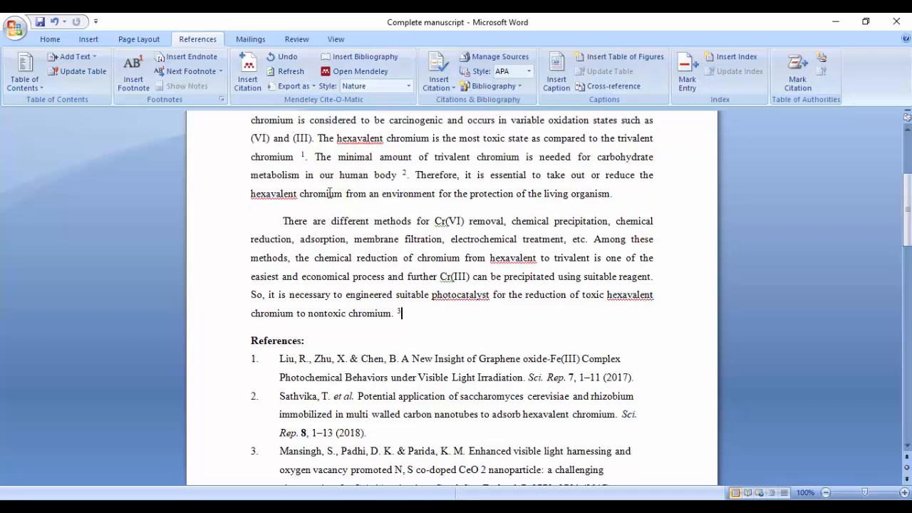
scroll(330, 191, up, 2)
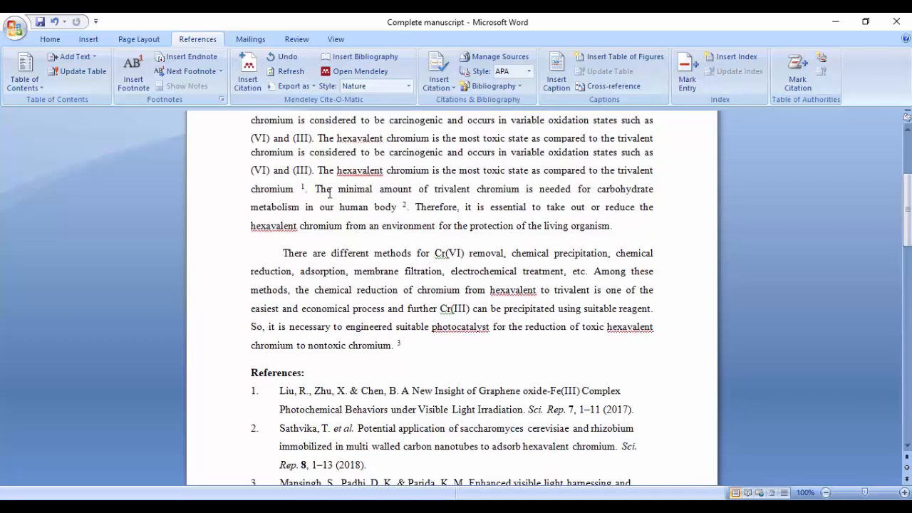